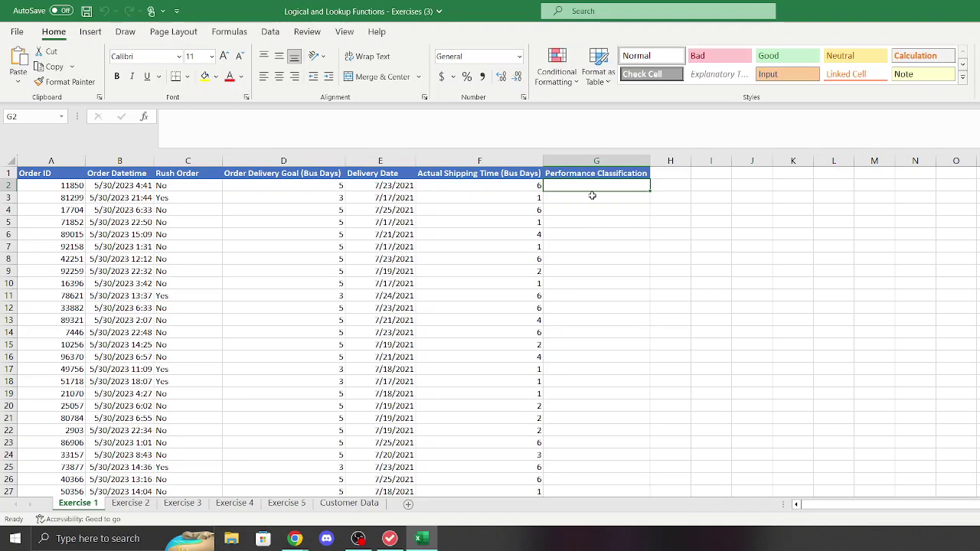
Step: Enter =IF(F2>D2,"Fail","Pass") in G2 of the Exercise 1 sheet to classify shipping time against the delivery goal
key(F2)
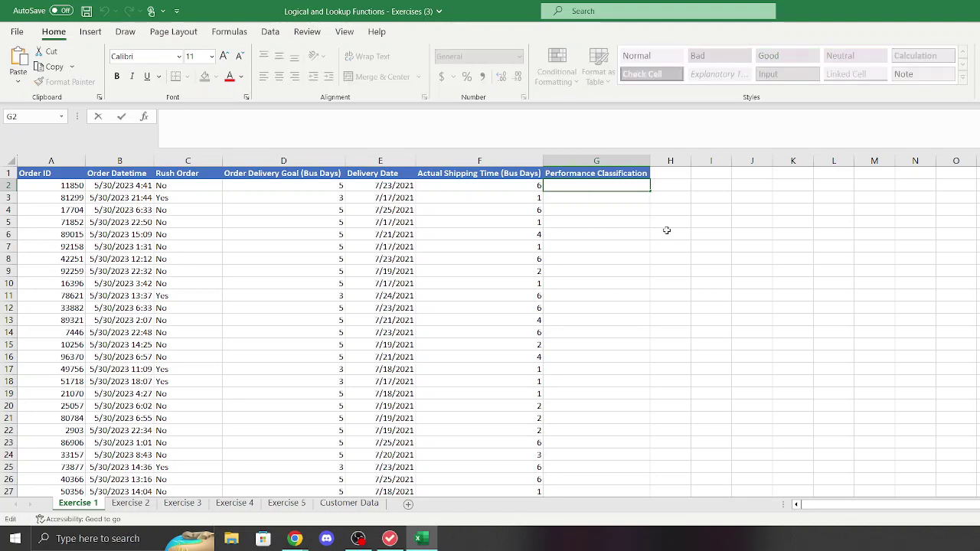
text(=)
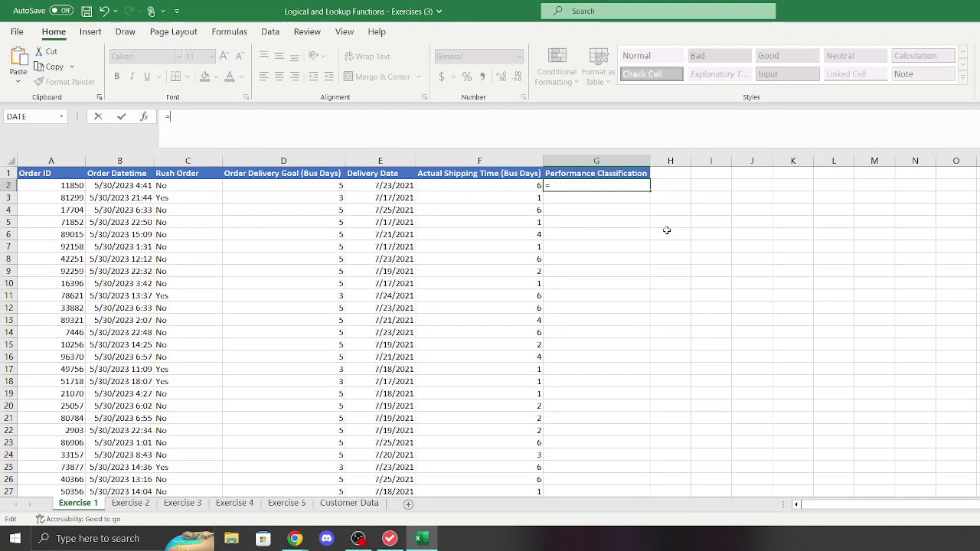
text(IF()
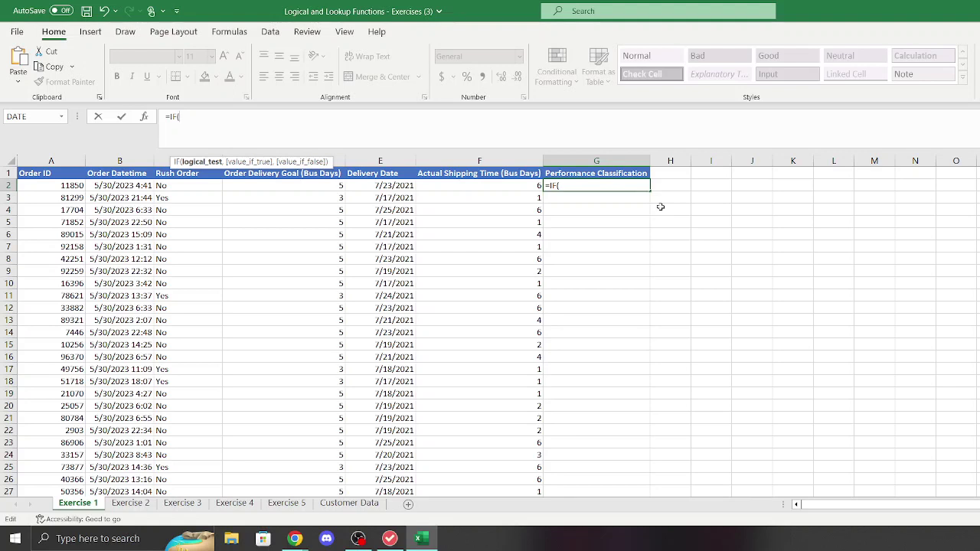
click(519, 186)
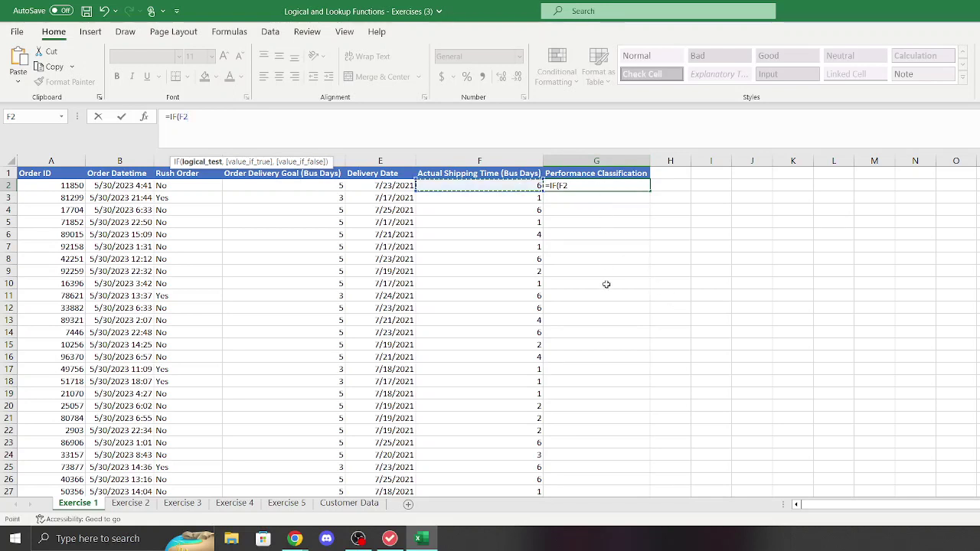
text(>)
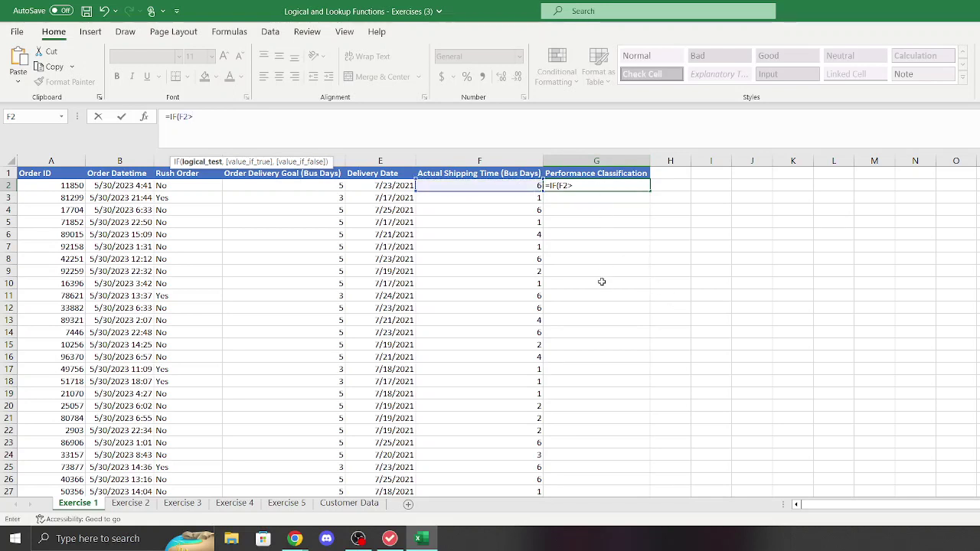
click(301, 187)
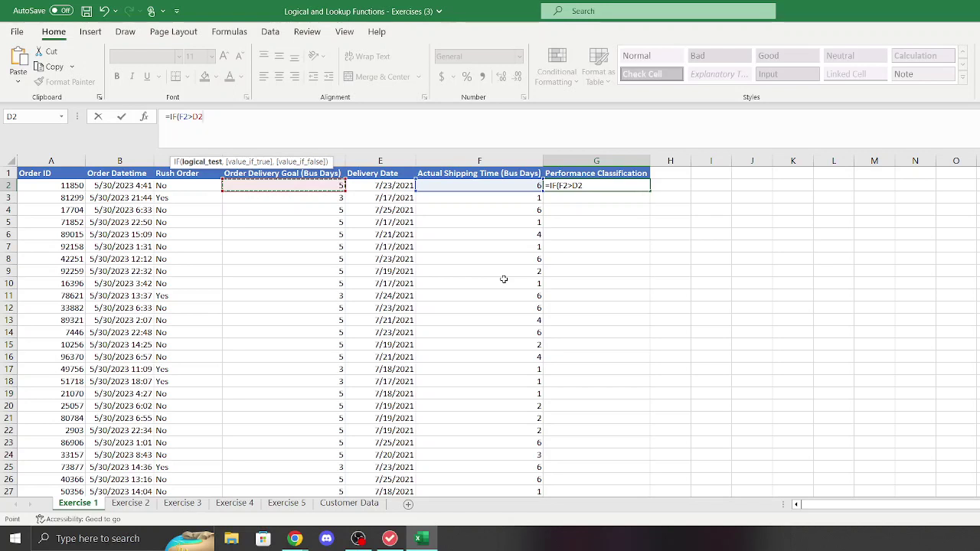
text(,)
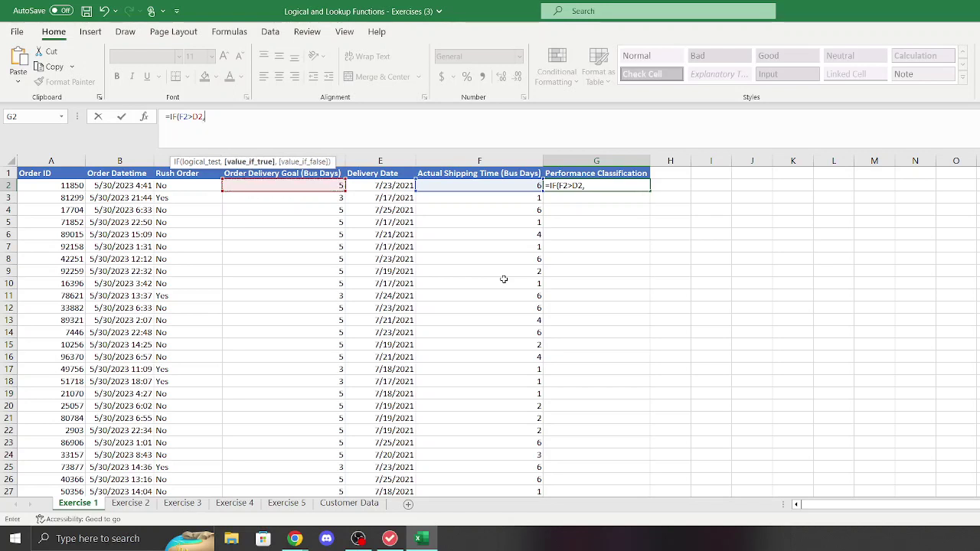
text("Fail",)
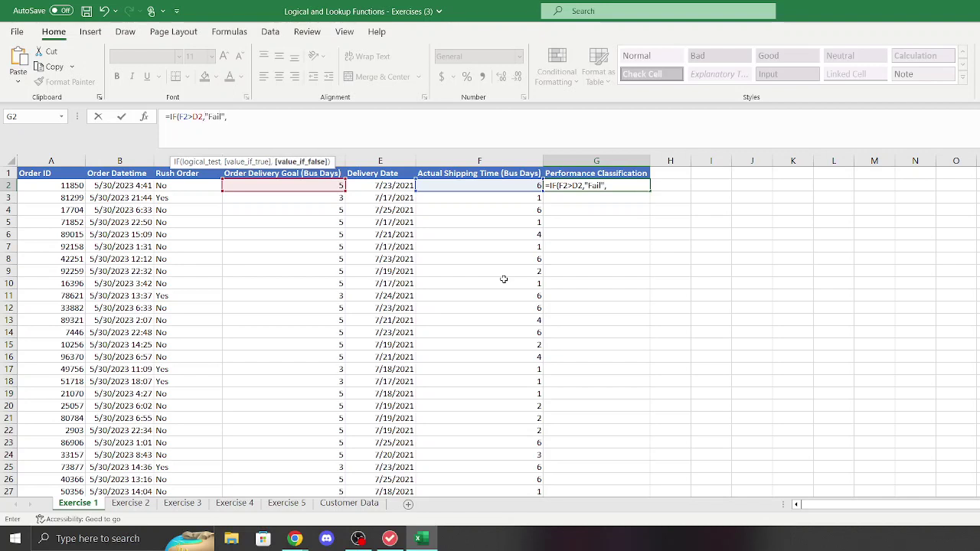
text("Pass"))
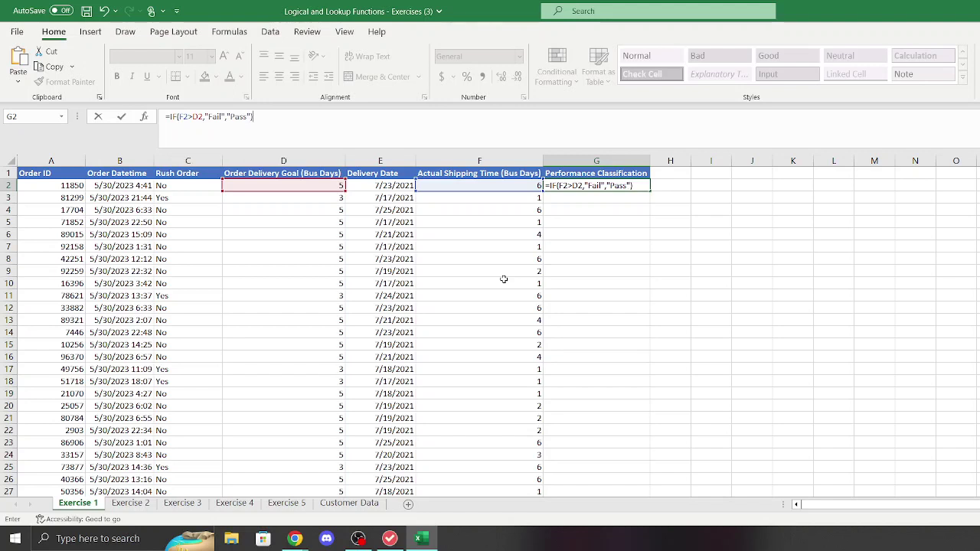
key(Return)
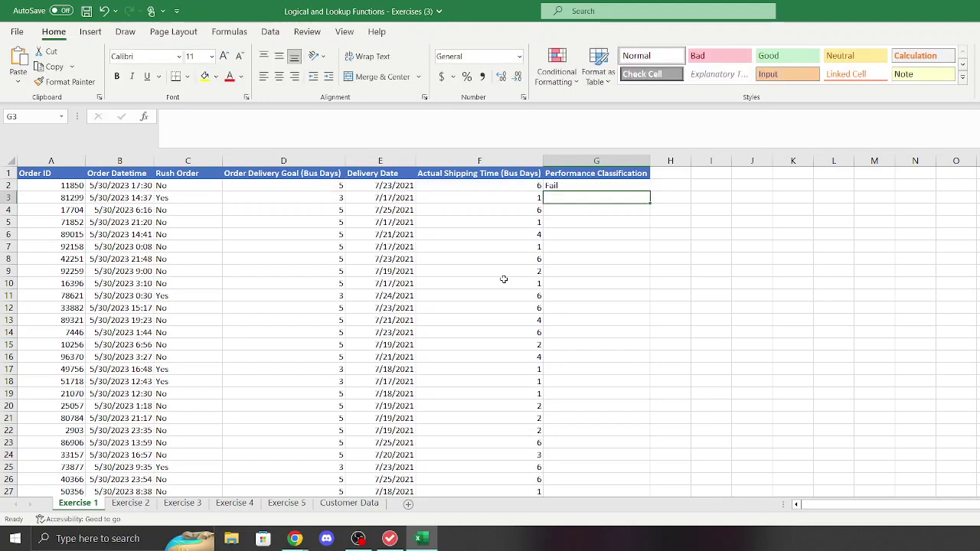
Step: Fill the pass/fail formula from G2 down the Performance Classification column to row 22
click(607, 183)
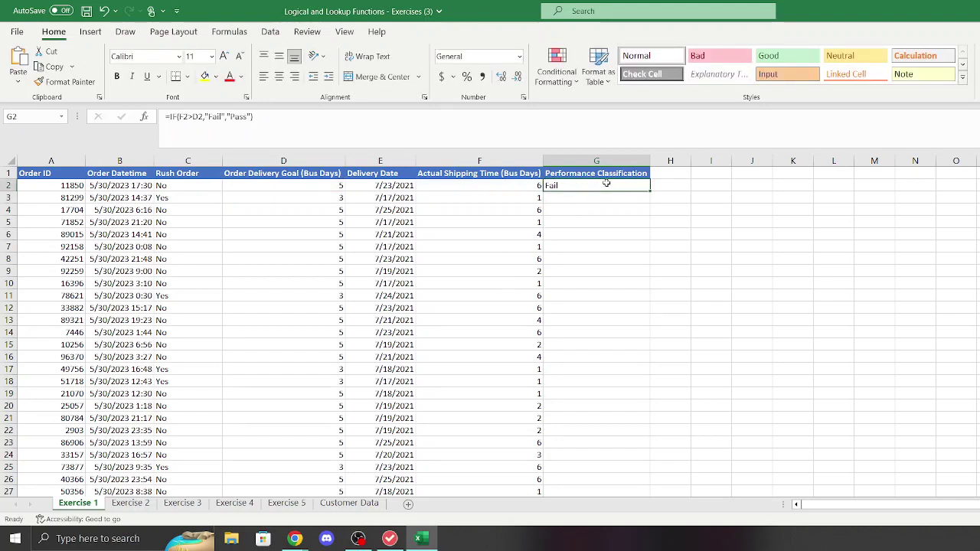
drag(652, 187, 651, 437)
click(789, 295)
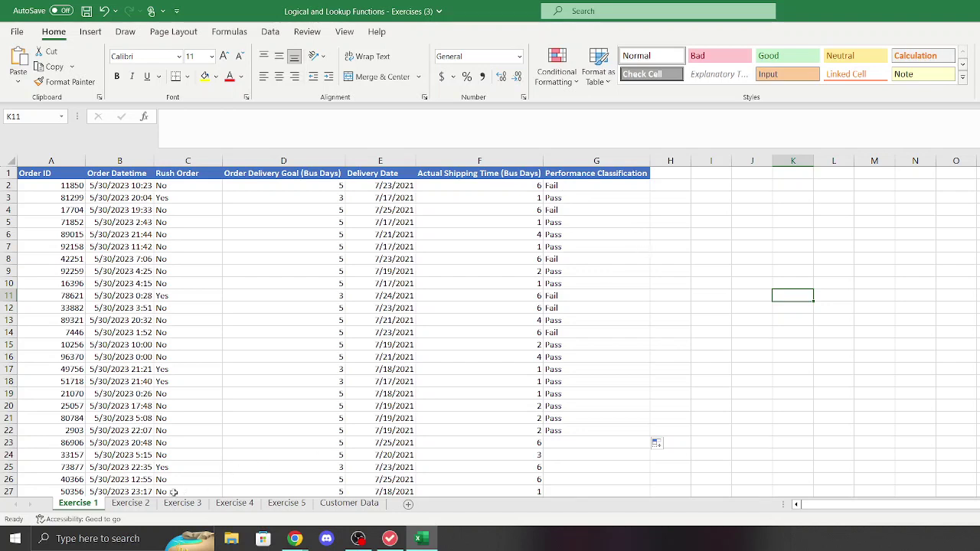
Step: On the Exercise 2 sheet, begin an IF formula in G2 that returns "Meets" when F2 equals D2
click(132, 505)
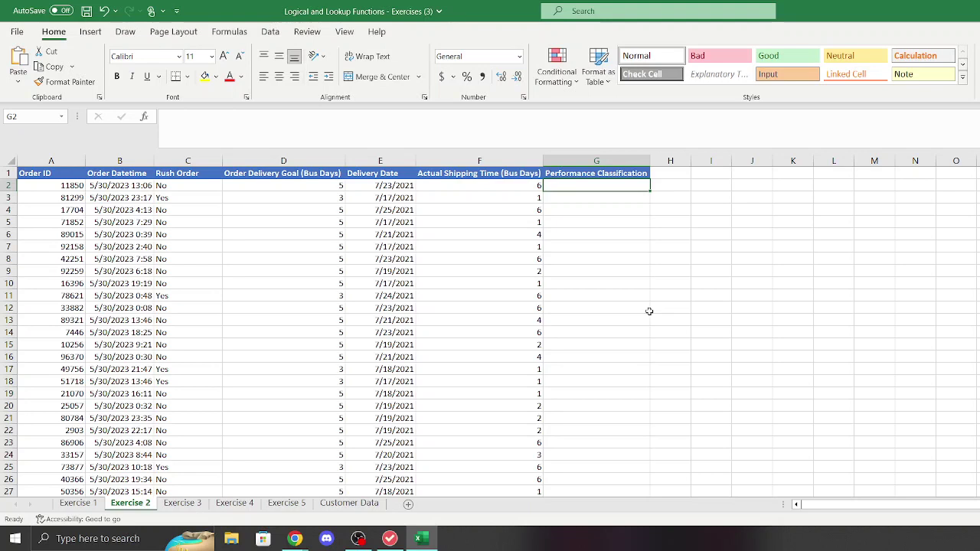
key(F2)
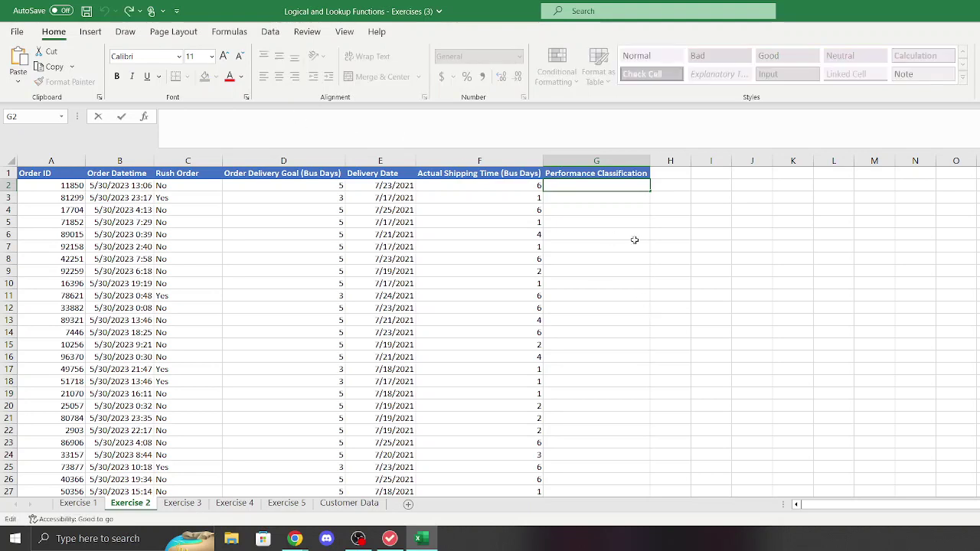
text(=i)
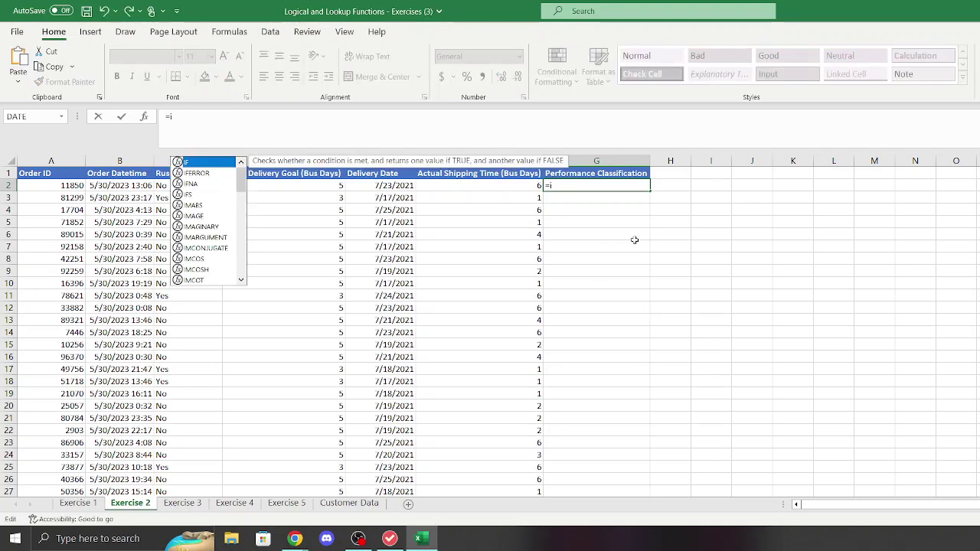
key(Tab)
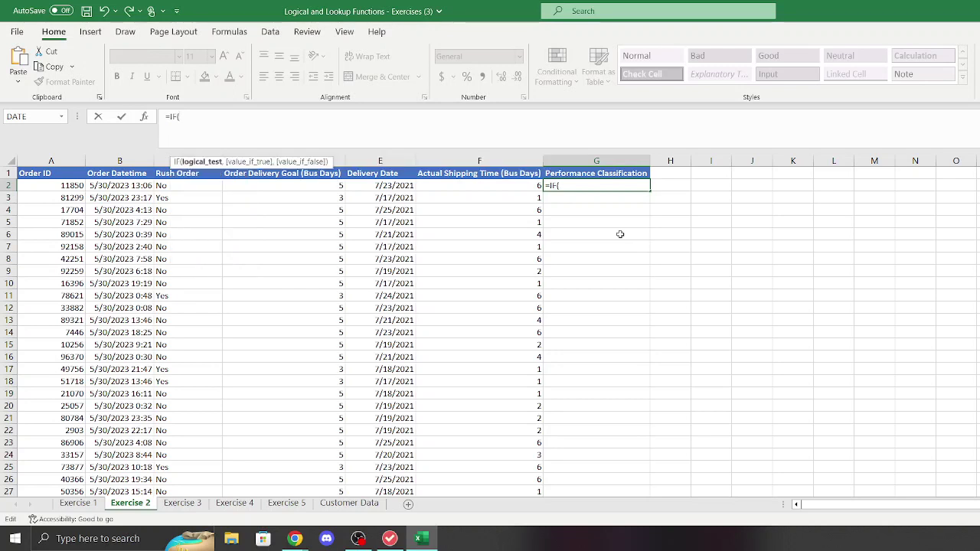
click(453, 190)
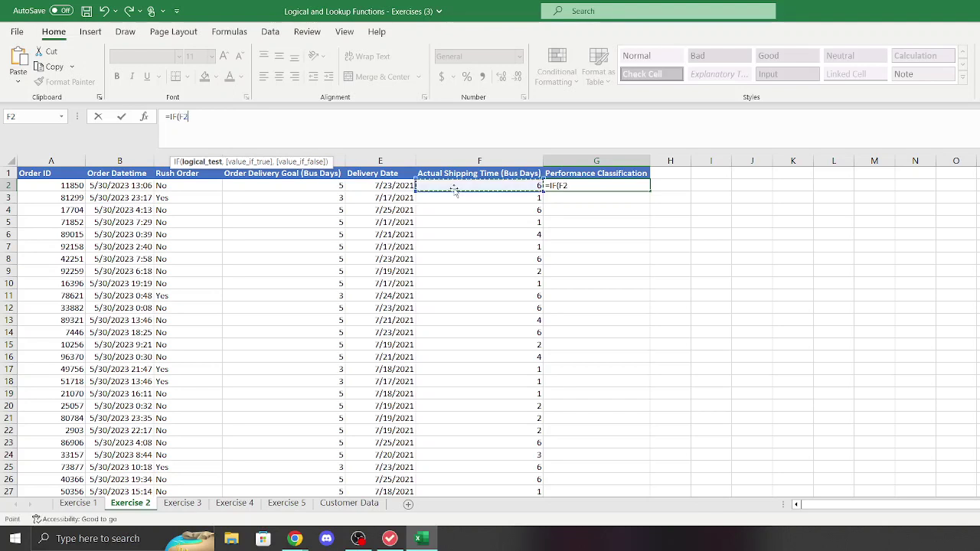
text(=)
click(300, 189)
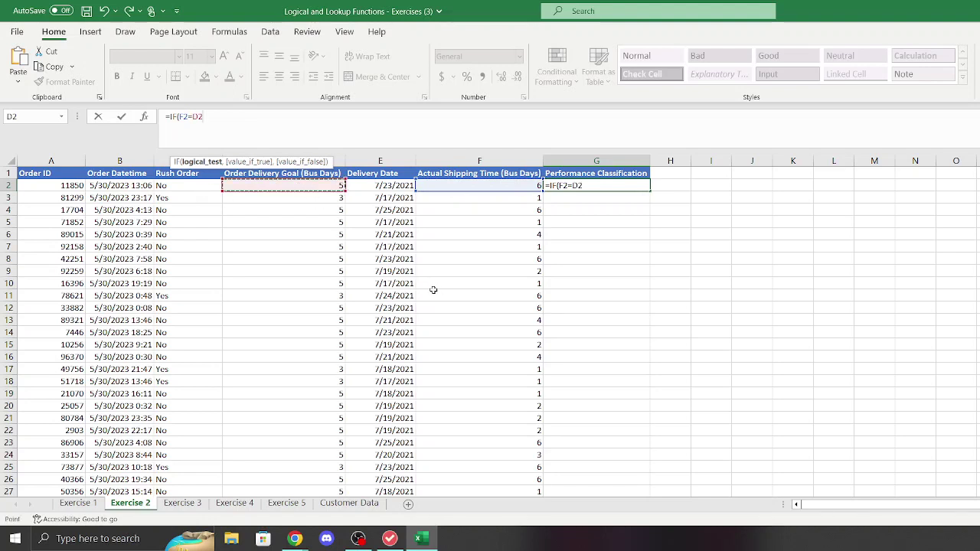
text(,"Me)
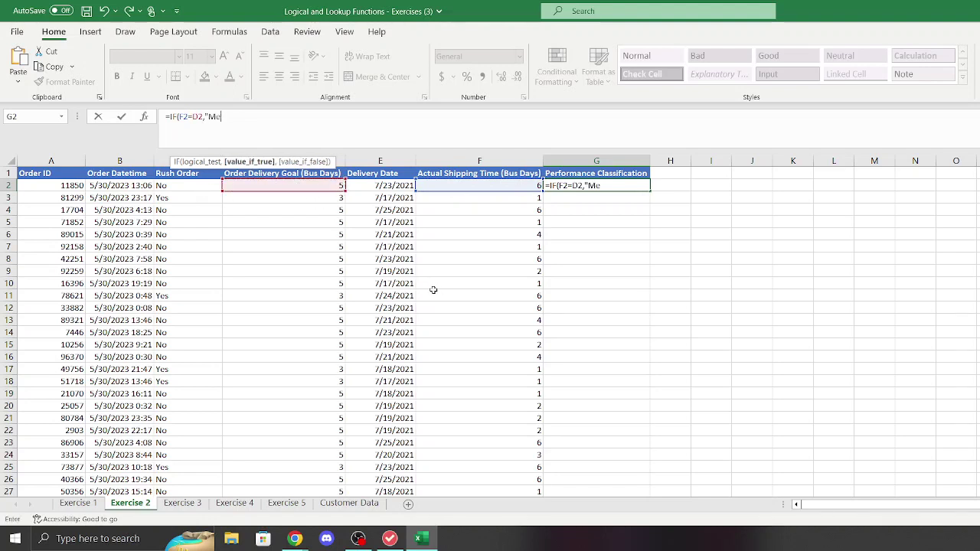
text(ets)
Step: Complete the G2 formula with the nested condition IF(F2>D2,"Fail","Exceeds") as its false result
text(,i)
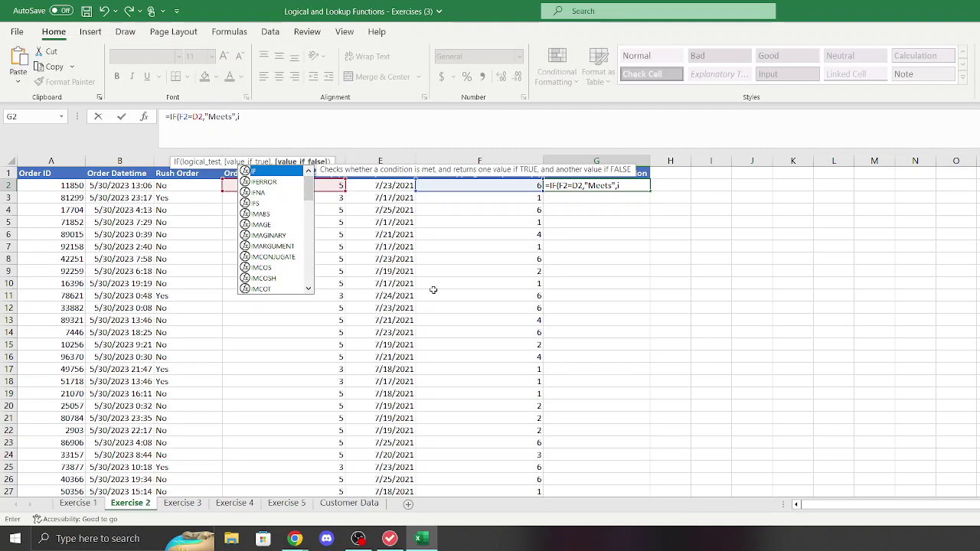
key(Tab)
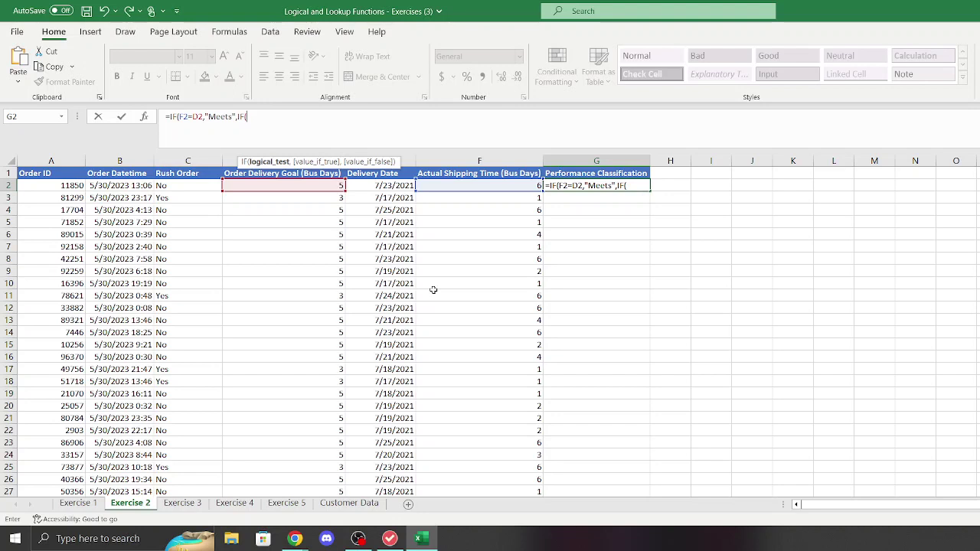
click(477, 185)
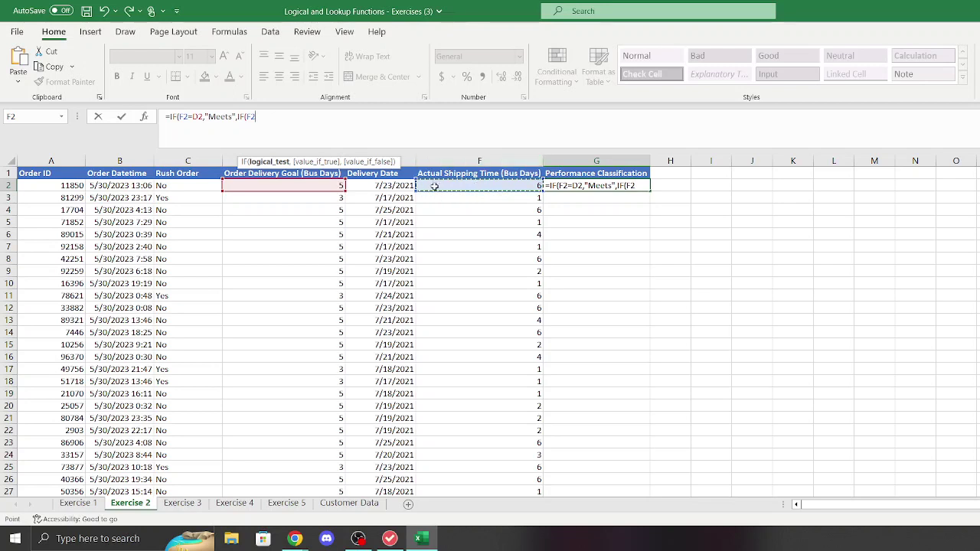
text(>)
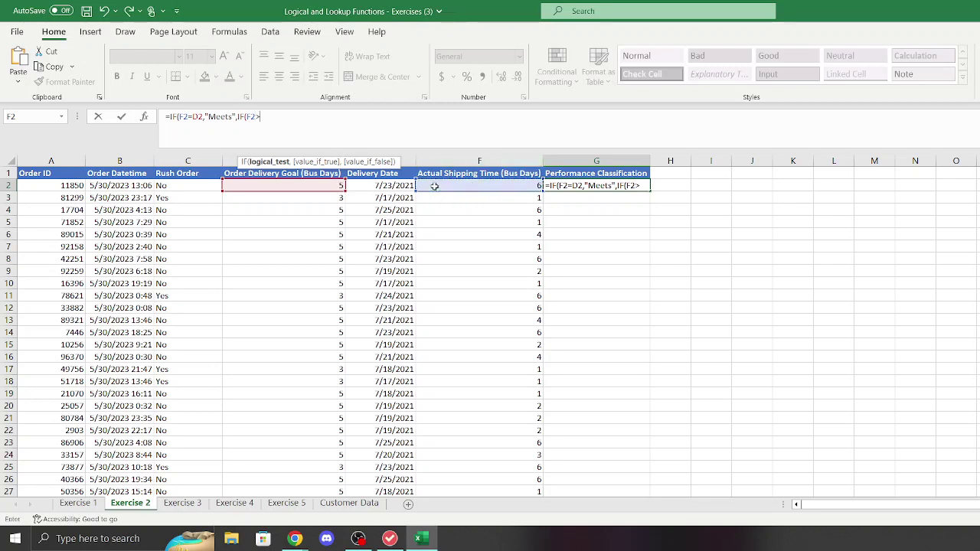
click(316, 187)
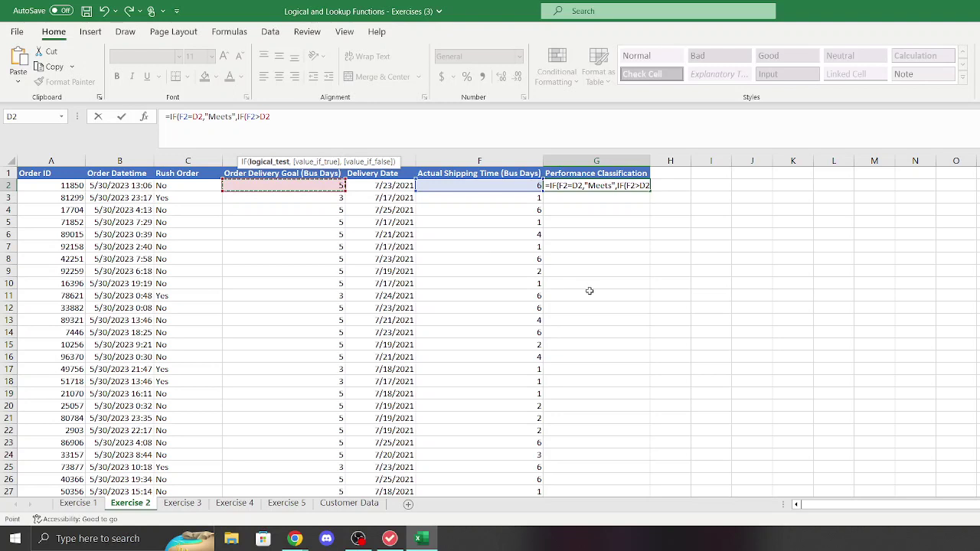
text(,)
text(Fail)
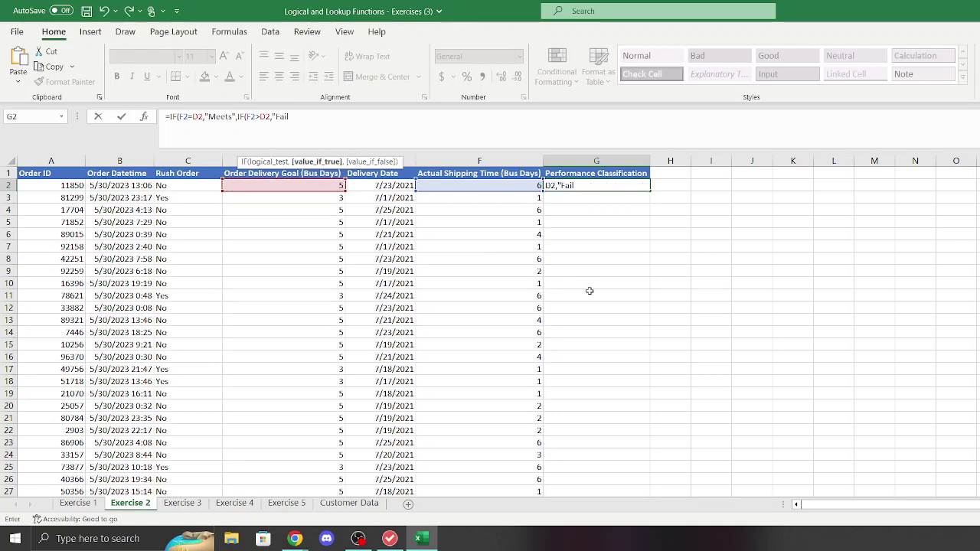
text(",)
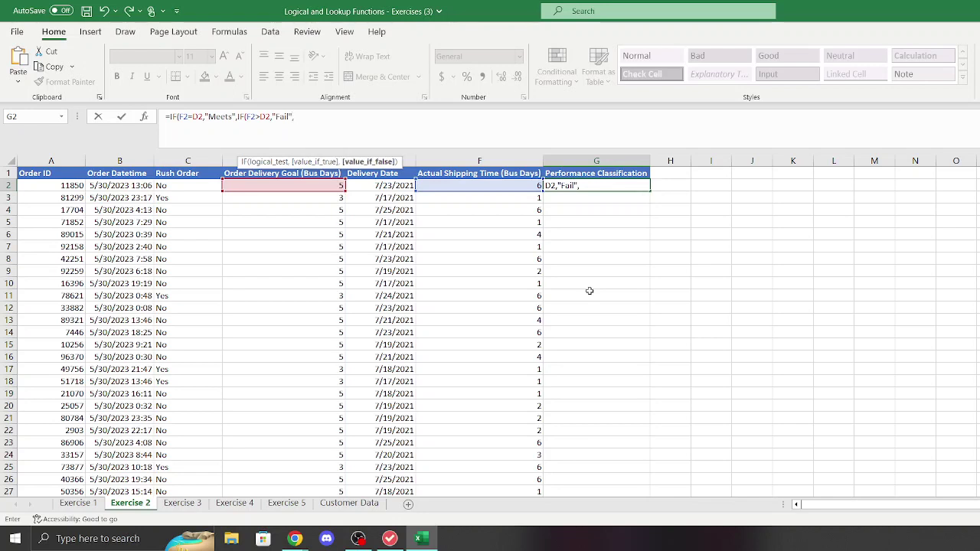
text("Exceeds")))
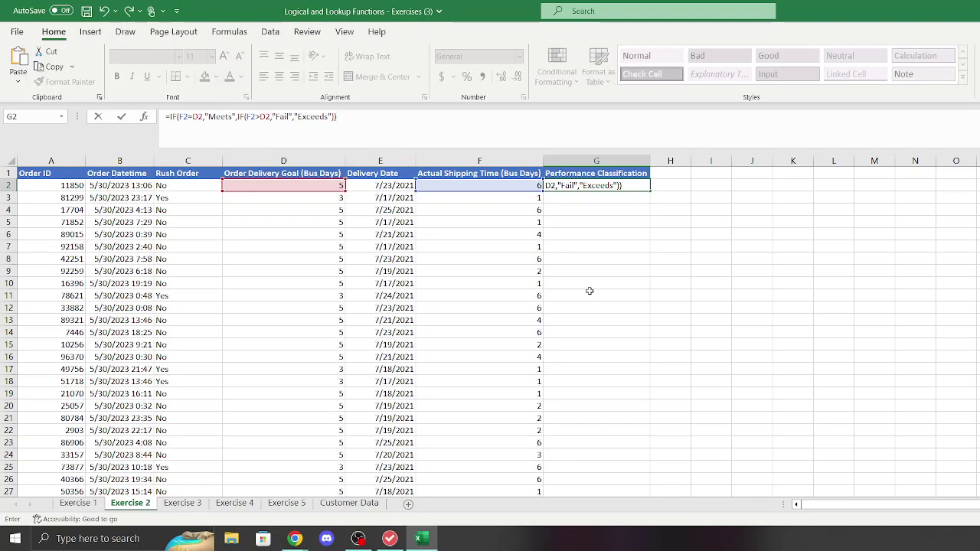
key(Return)
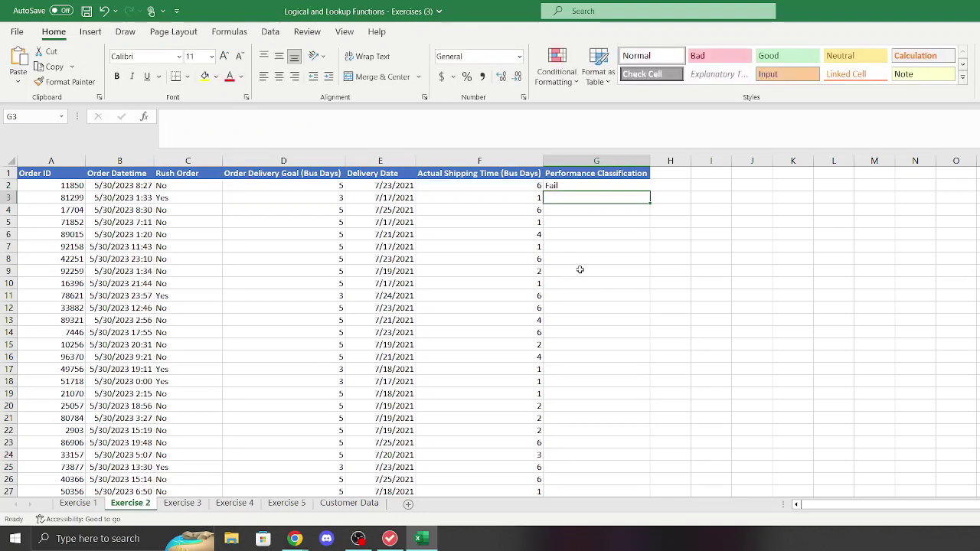
Step: Fill the nested IF formula from G2 down to row 17, and extend it to row 24
click(622, 189)
drag(651, 193, 652, 375)
click(824, 222)
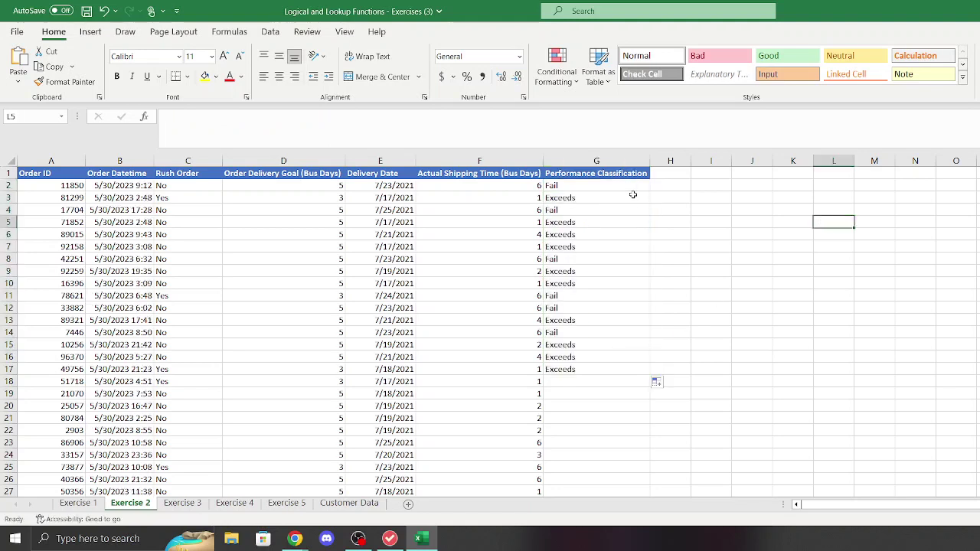
click(589, 197)
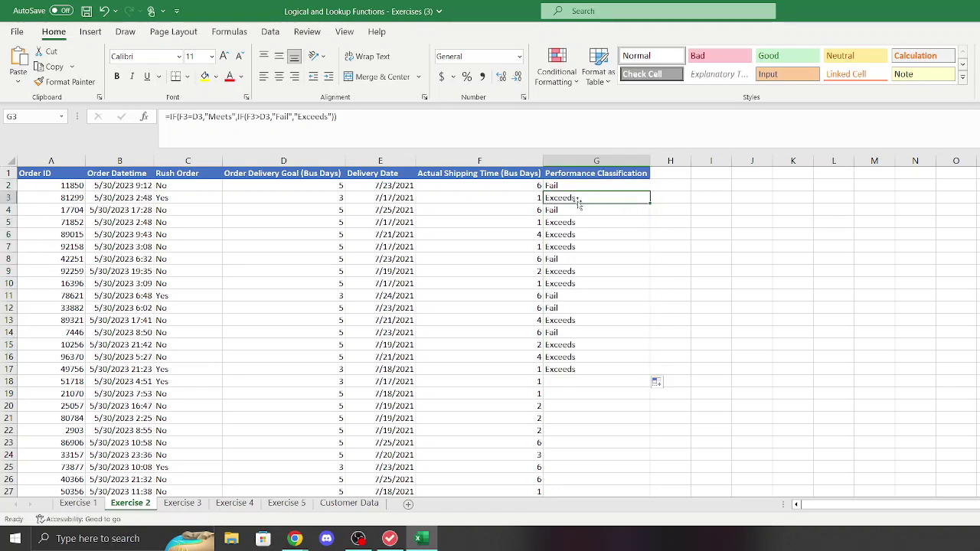
click(593, 372)
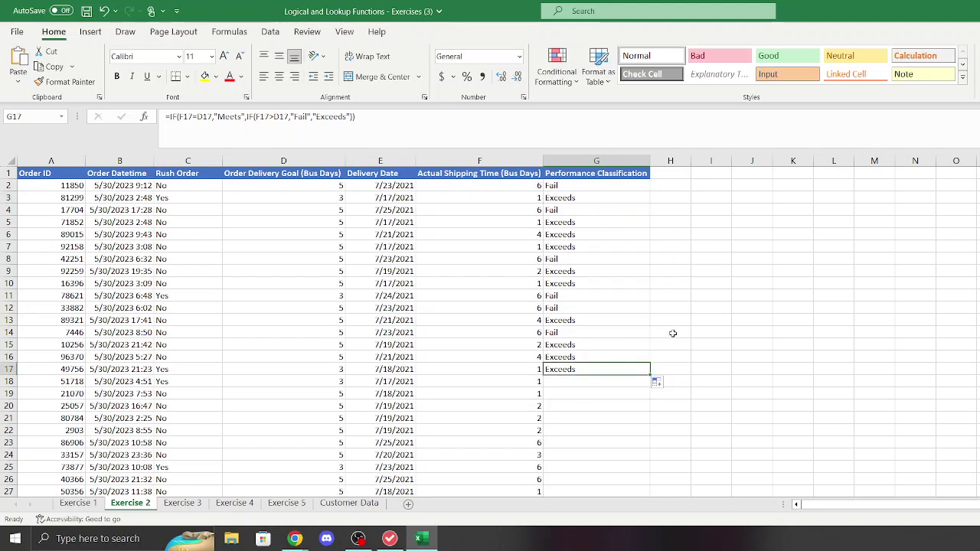
drag(650, 374, 637, 465)
click(710, 332)
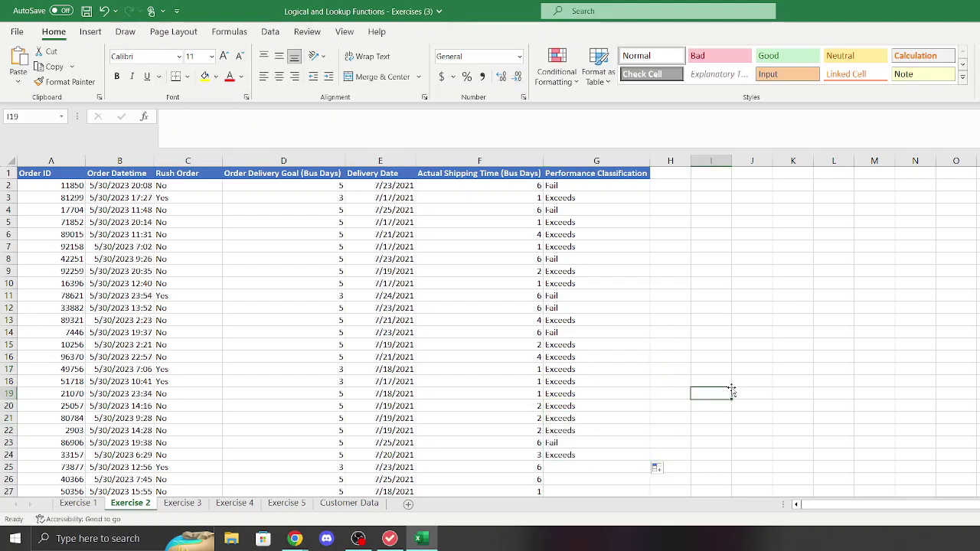
Step: Fill the nested IF formula from G2 down column G to row 84 and review the classifications
click(633, 185)
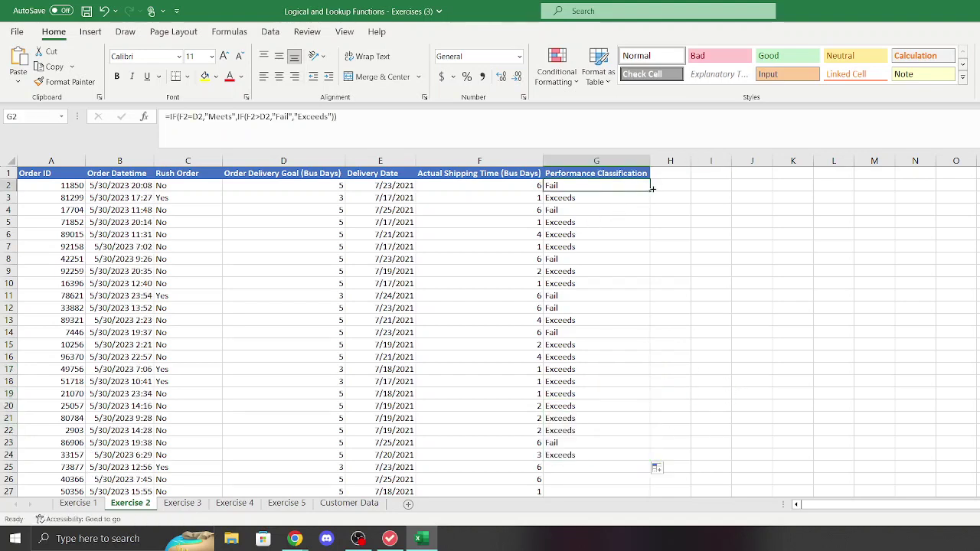
drag(643, 194, 630, 375)
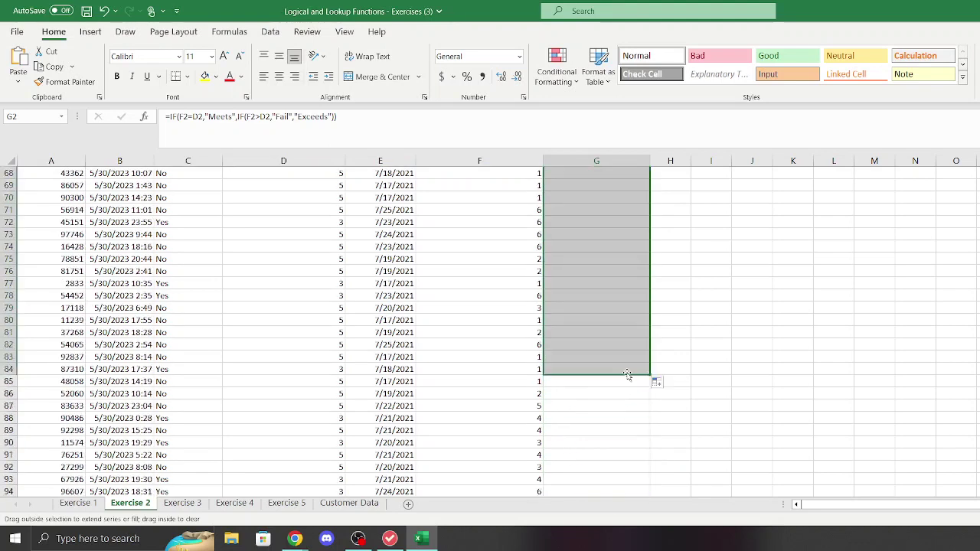
click(743, 365)
scroll(722, 362, up, 3)
scroll(712, 352, up, 4)
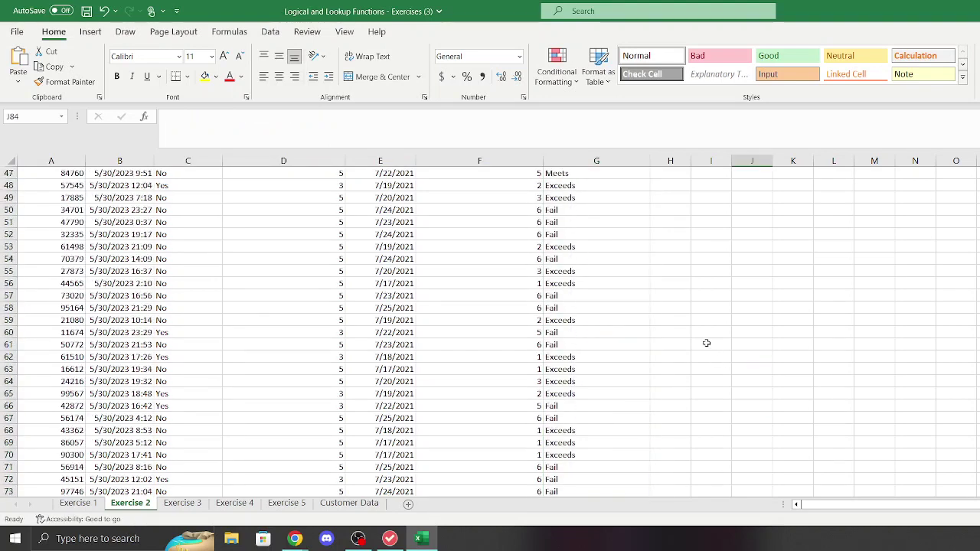
Step: Inspect the nested IF formula behind the classification in G42 on the Exercise 2 sheet
scroll(689, 360, up, 3)
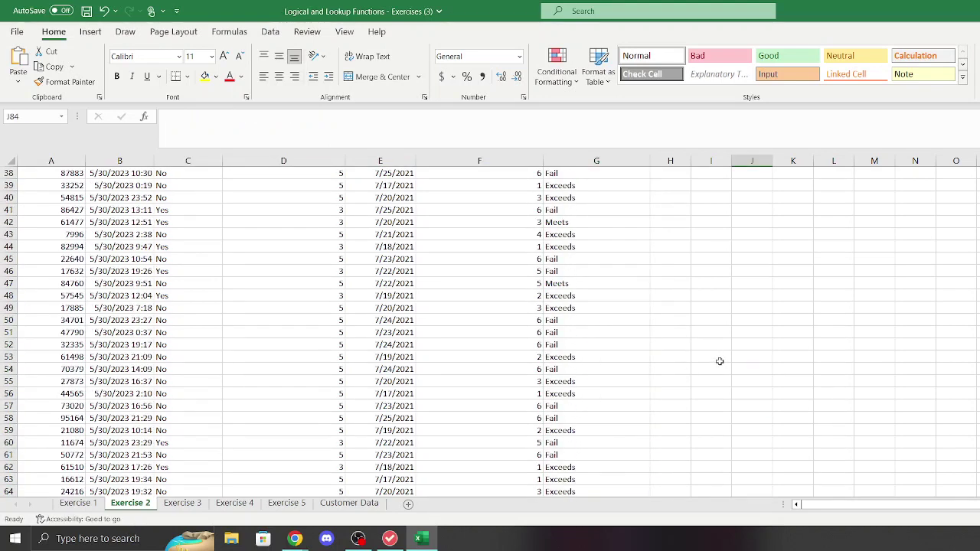
click(570, 222)
scroll(692, 252, up, 14)
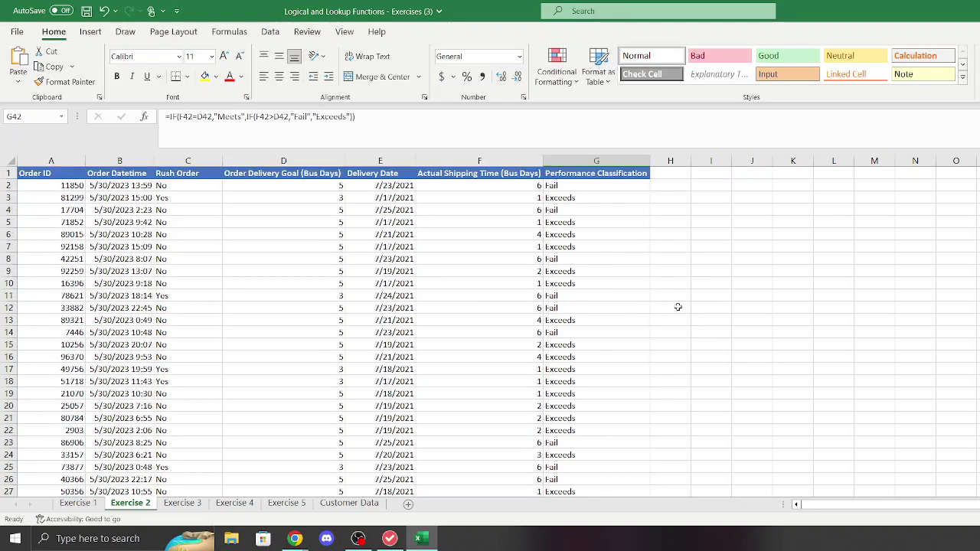
Step: On the Exercise 3 sheet, begin an IF formula in G2 with a nested AND function as its logical test
click(184, 503)
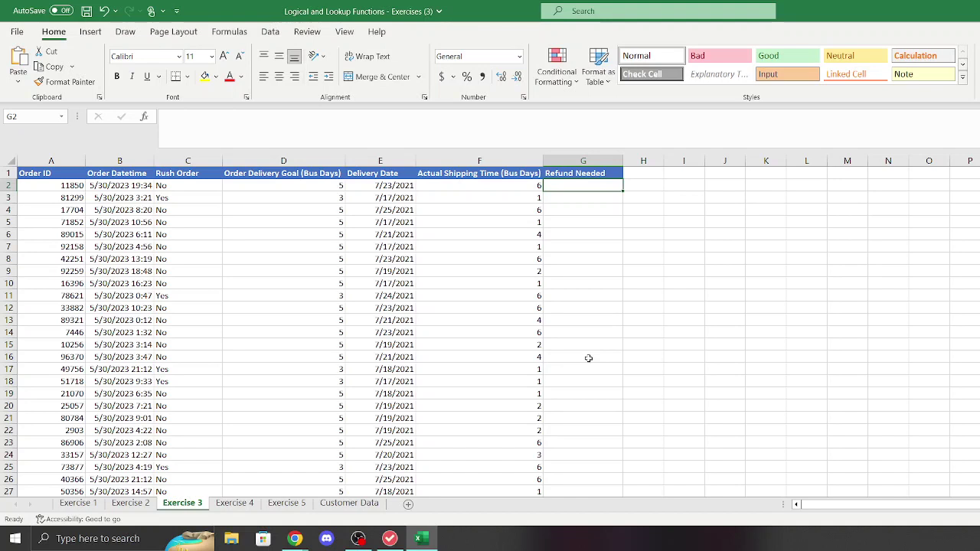
click(509, 117)
text(=if)
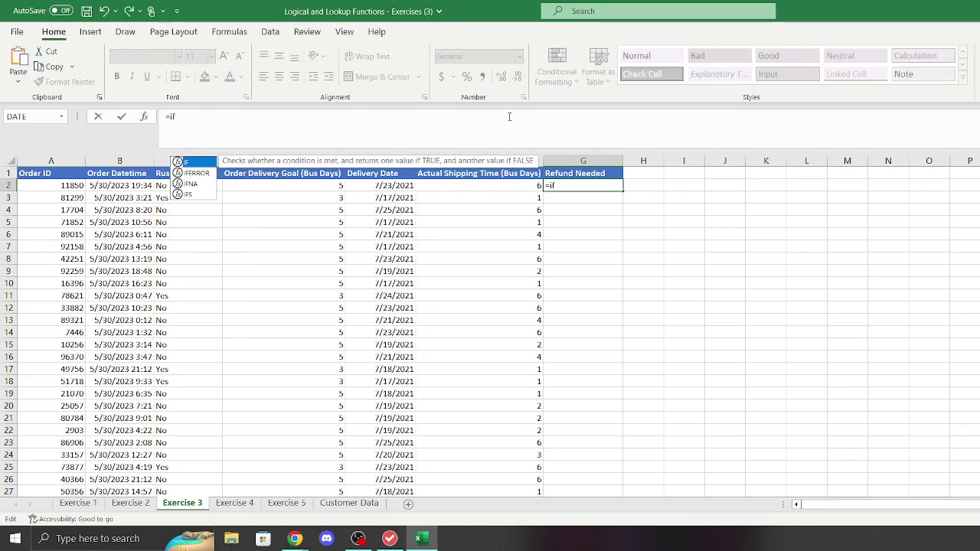
key(Tab)
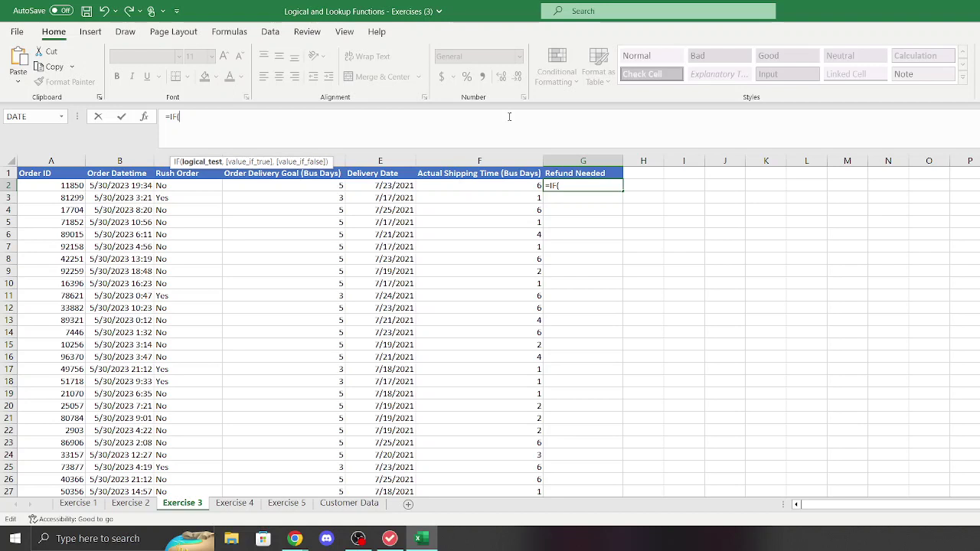
text(A)
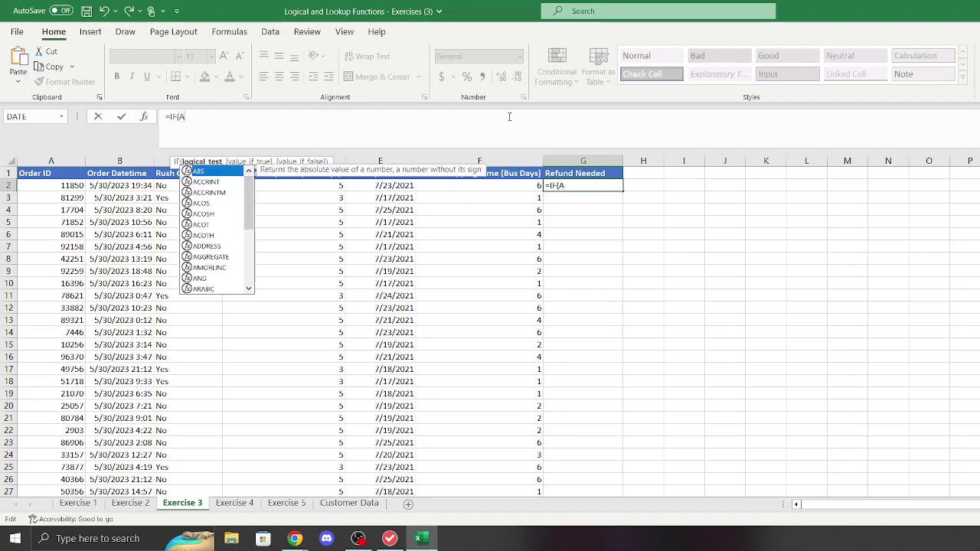
text(n)
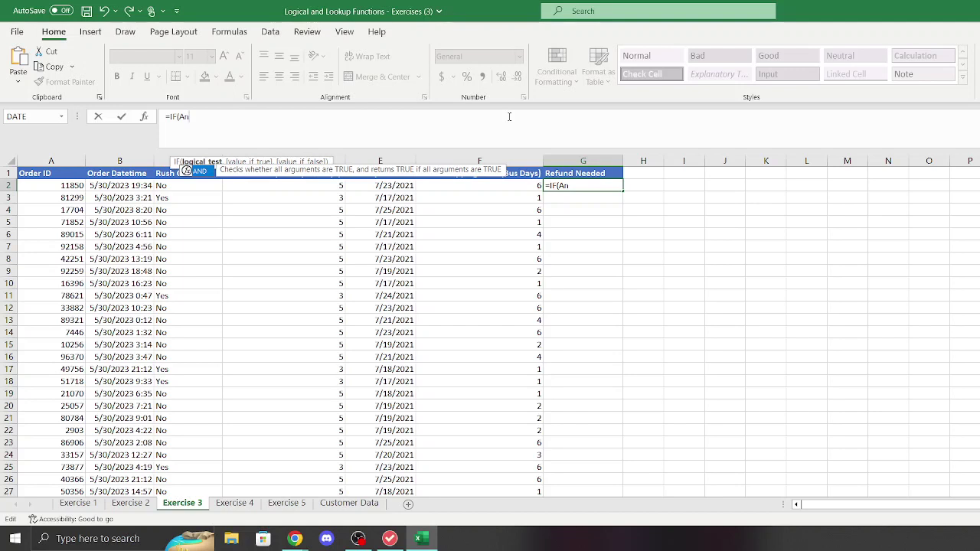
key(Tab)
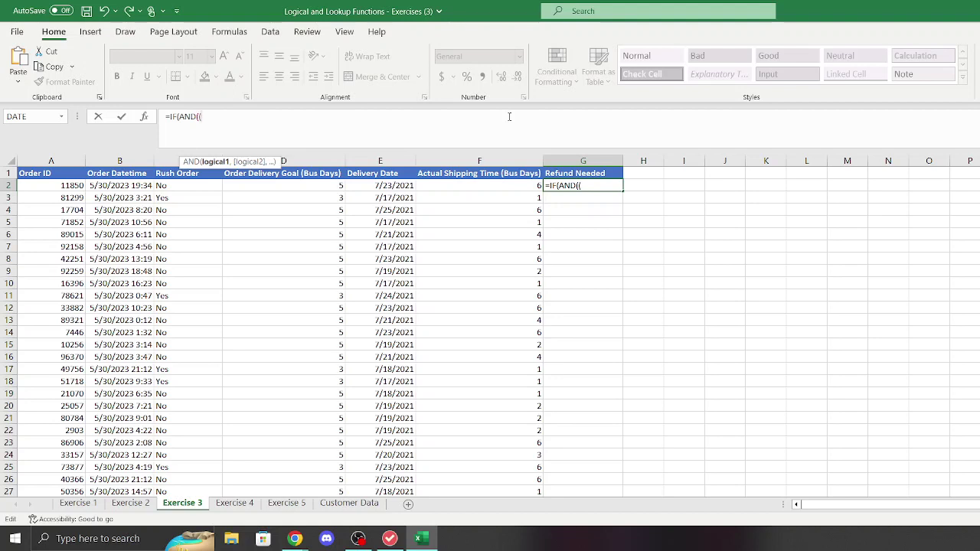
Step: Add the AND conditions C2="Yes" and F2>D2 to the G2 formula
click(173, 188)
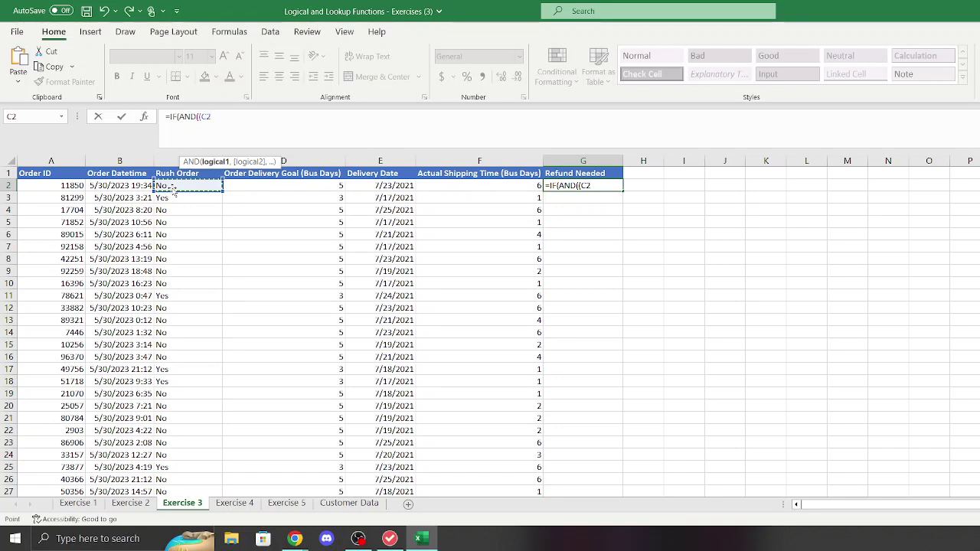
text(=)
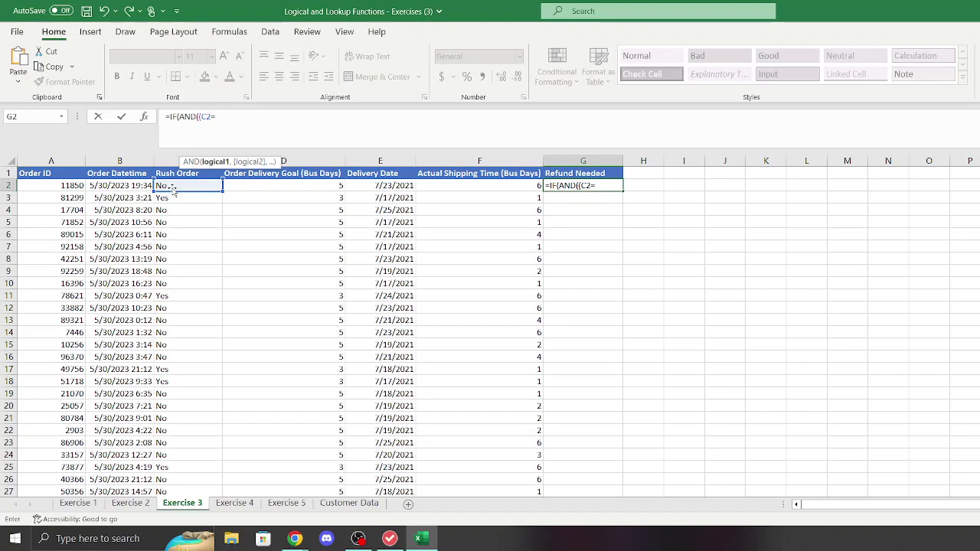
text("Yes",)
click(440, 185)
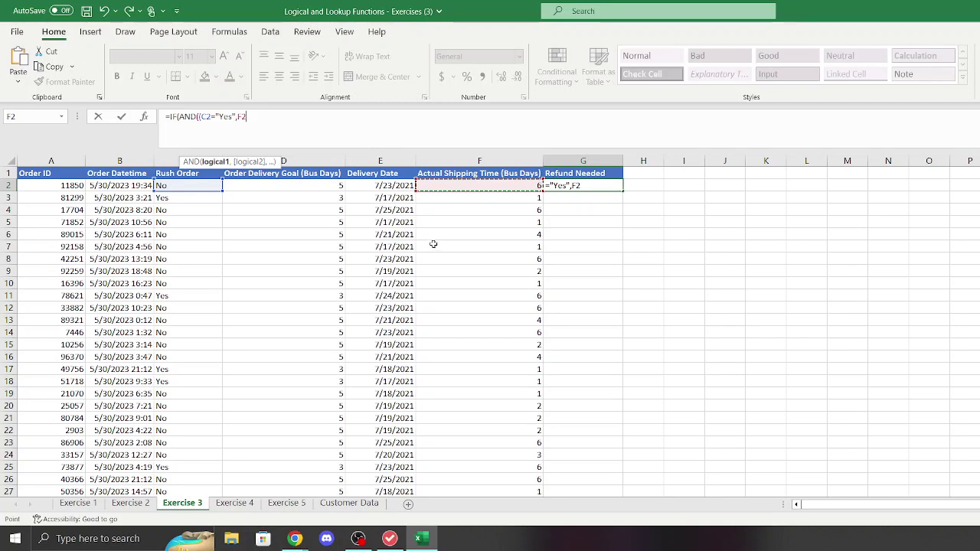
text(>)
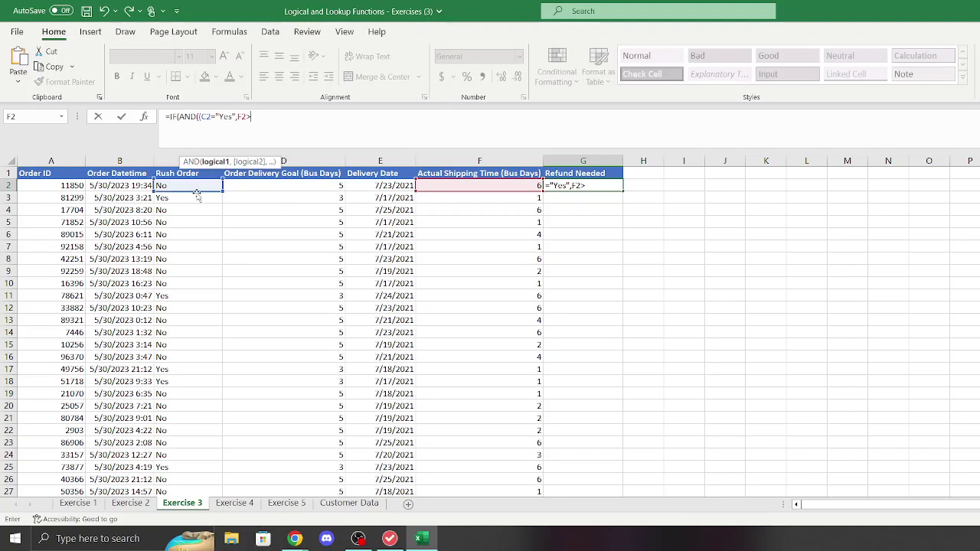
click(272, 188)
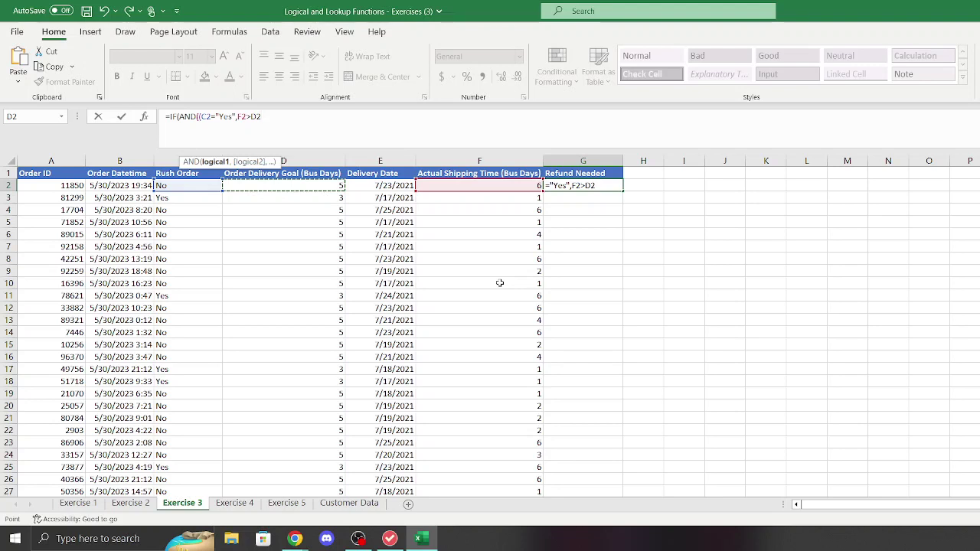
Step: Close the condition group, add "Yes" and "No" as the true and false results, and try to enter the G2 formula
text(),)
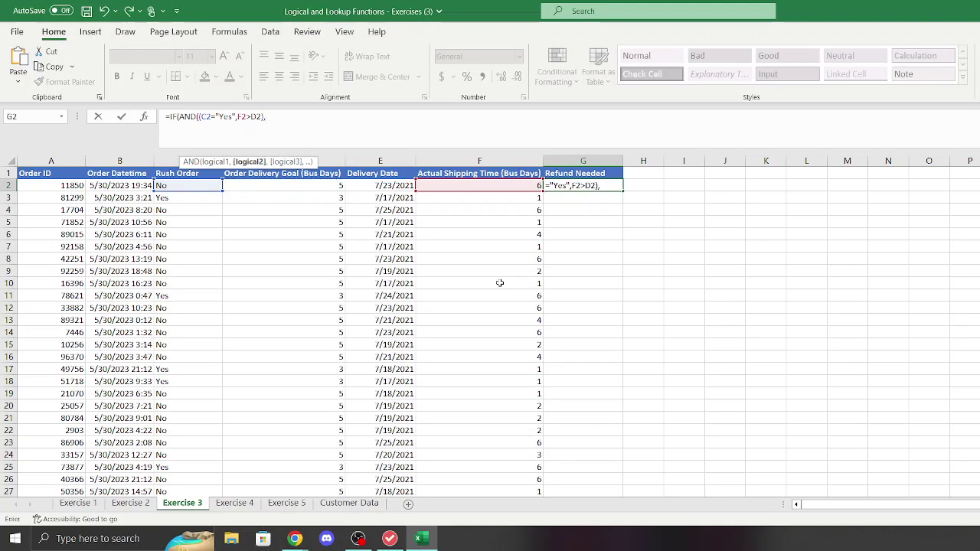
text("Yes",)
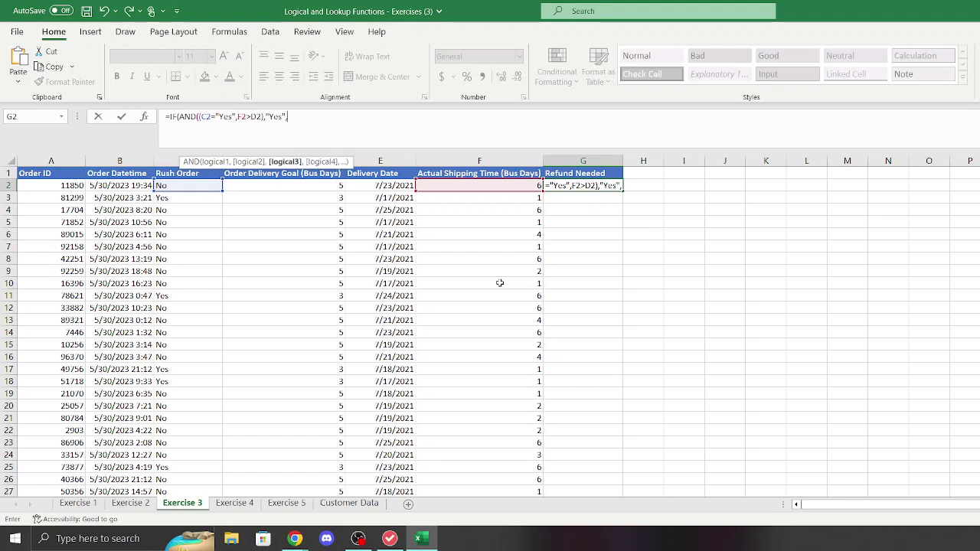
text("No)
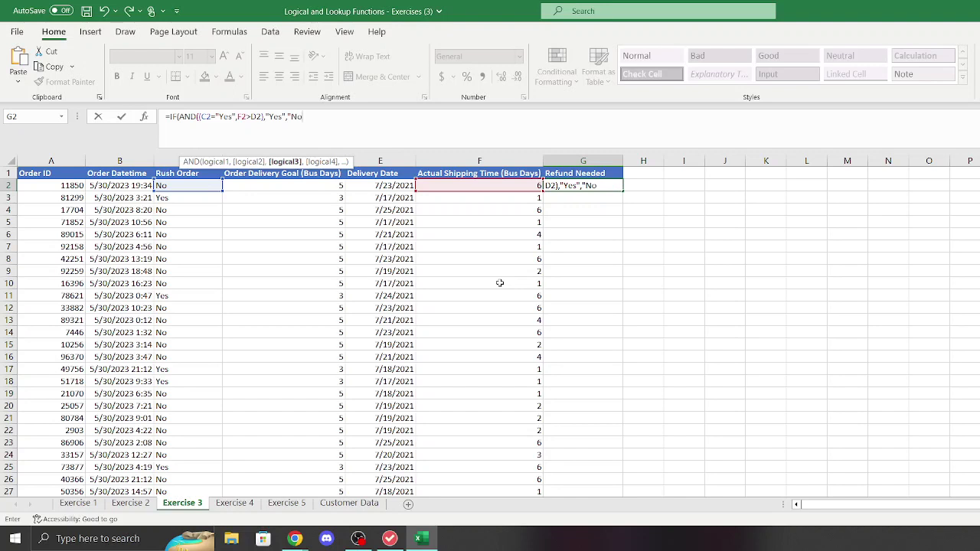
text(")
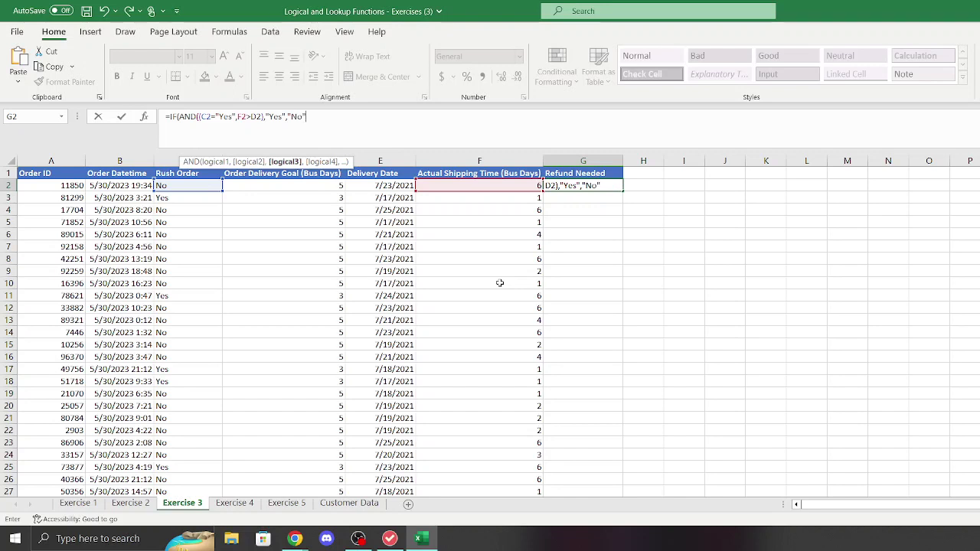
text())
key(Return)
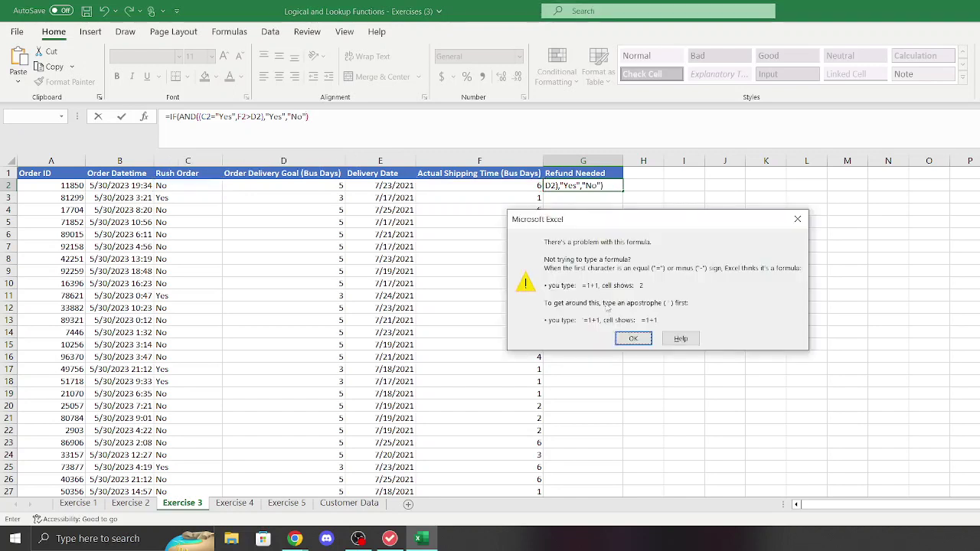
Step: Remove the extra opening parenthesis after AND so G2 contains =IF(AND(C2="Yes",F2>D2),"Yes","No")
click(642, 339)
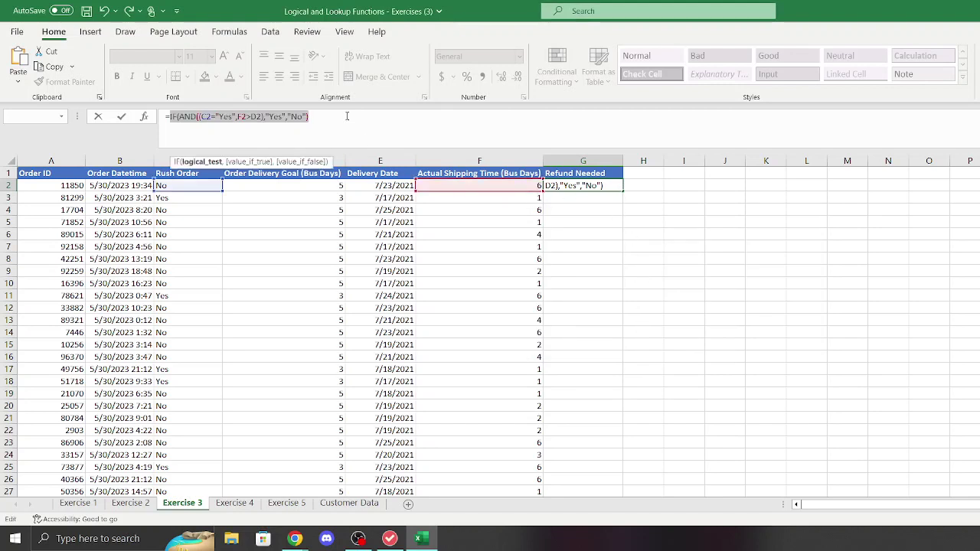
click(347, 117)
click(198, 116)
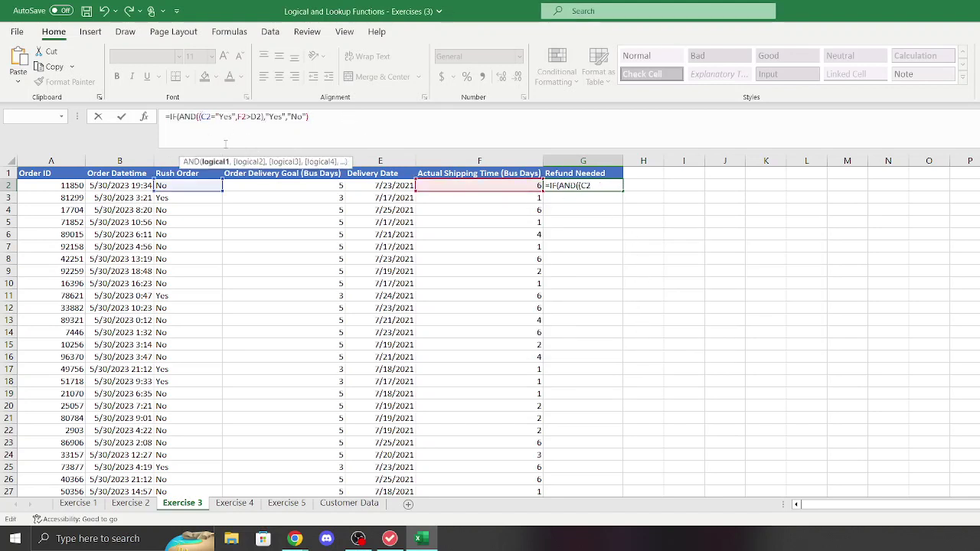
key(BackSpace)
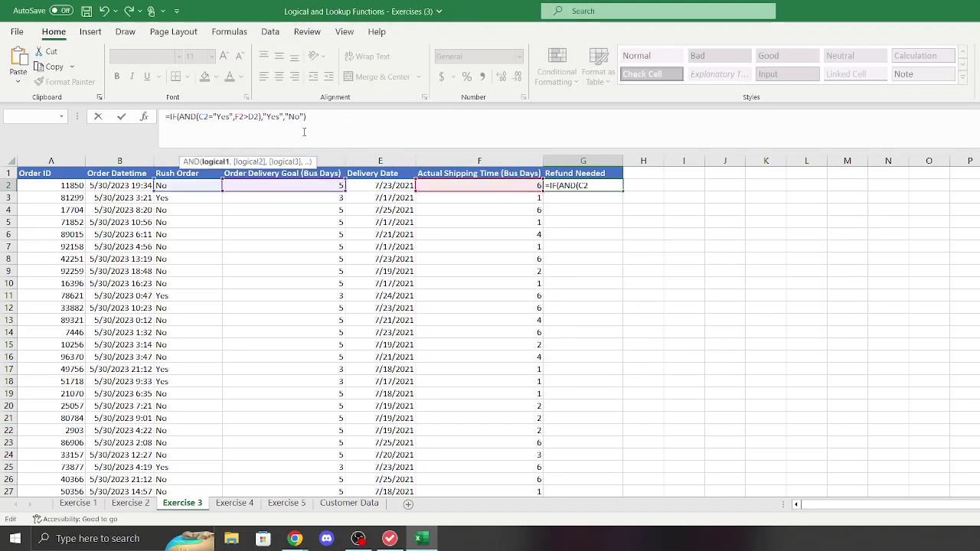
key(Return)
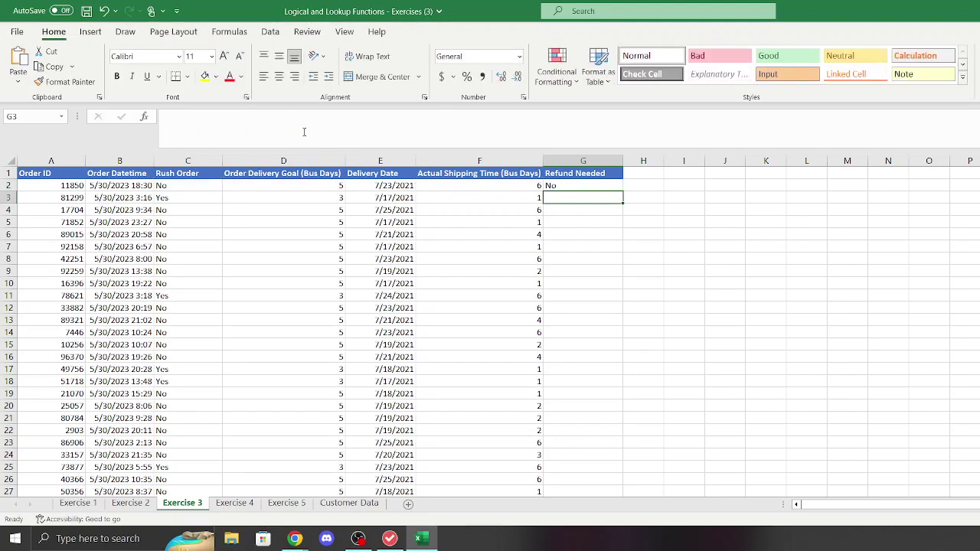
Step: Fill the Refund Needed formula from G2 down to row 21
click(603, 186)
drag(623, 191, 615, 424)
click(740, 294)
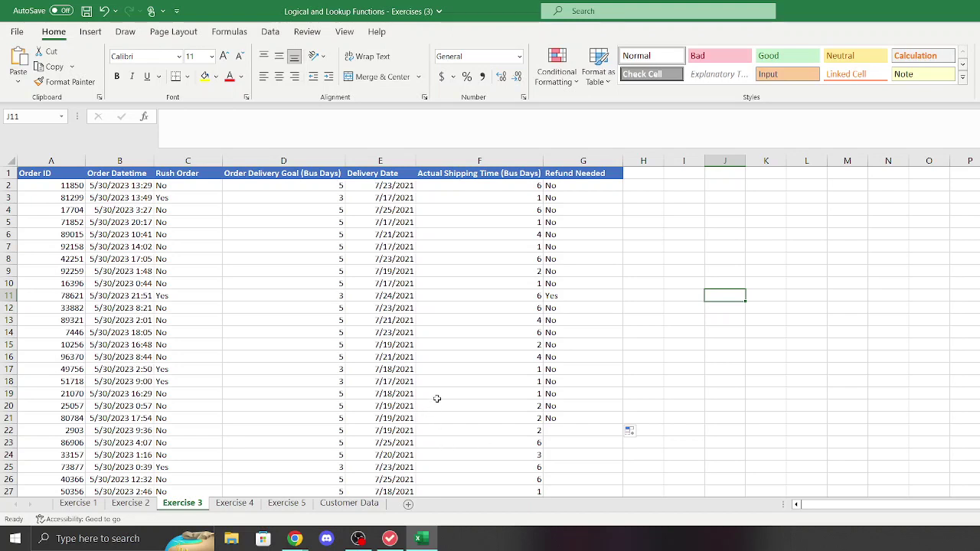
Step: Examine the empty customer columns on the Exercise 4 sheet and the source table on the Customer Data sheet
click(233, 503)
click(195, 295)
click(159, 380)
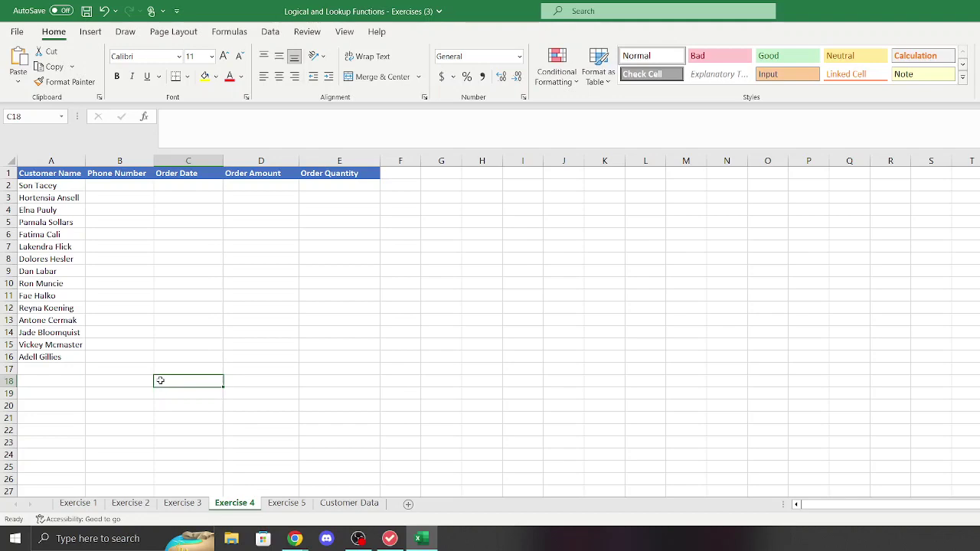
click(349, 503)
scroll(516, 347, down, 1)
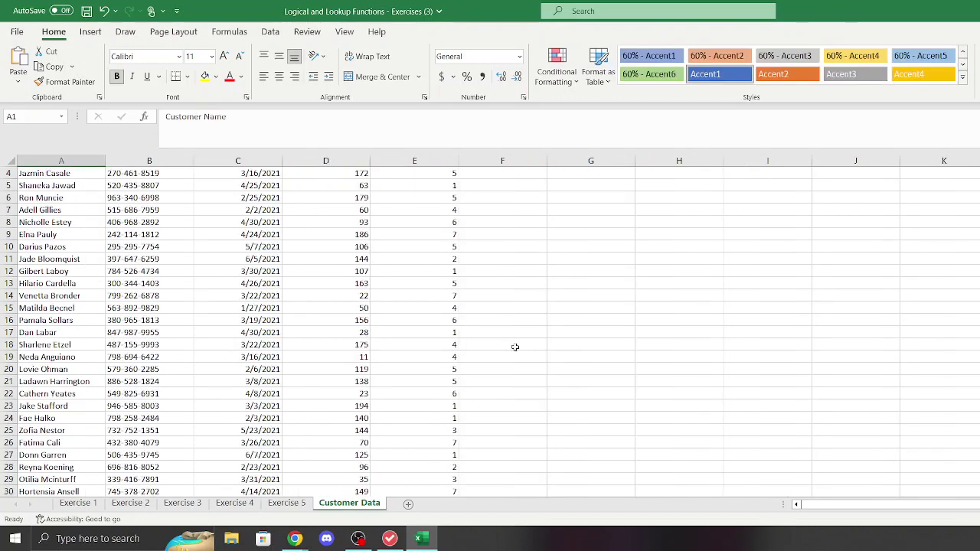